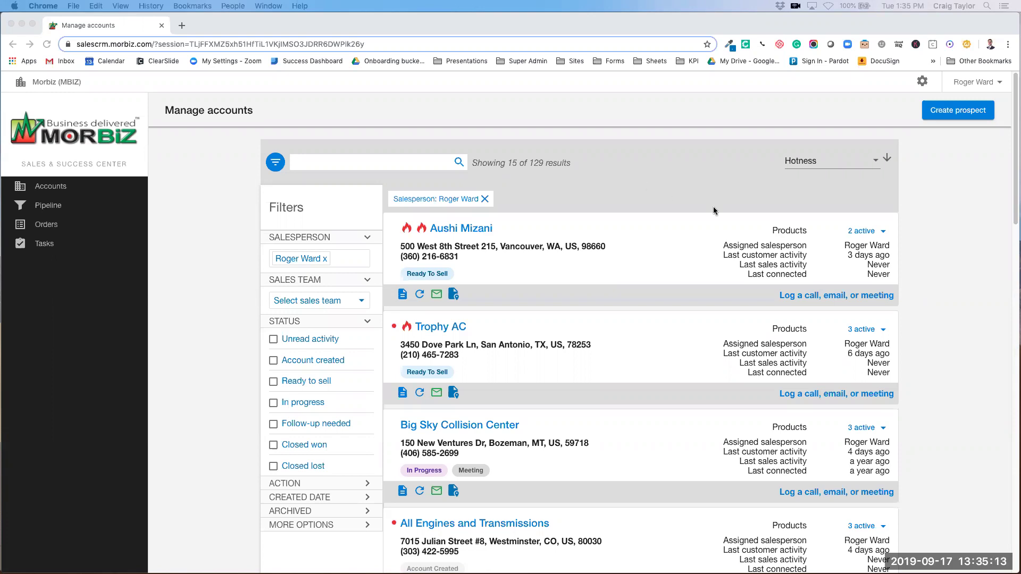
# Search for 'Living Sky Cafe' as a new prospect and select the Living Sky Café suggestion.
pyautogui.click(955, 114)
pyautogui.click(961, 112)
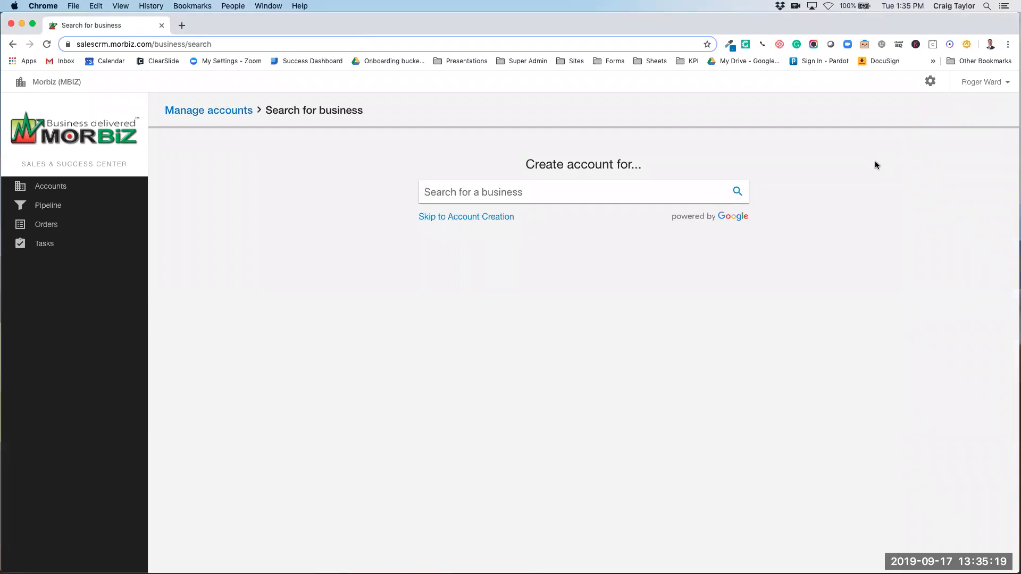
pyautogui.click(474, 193)
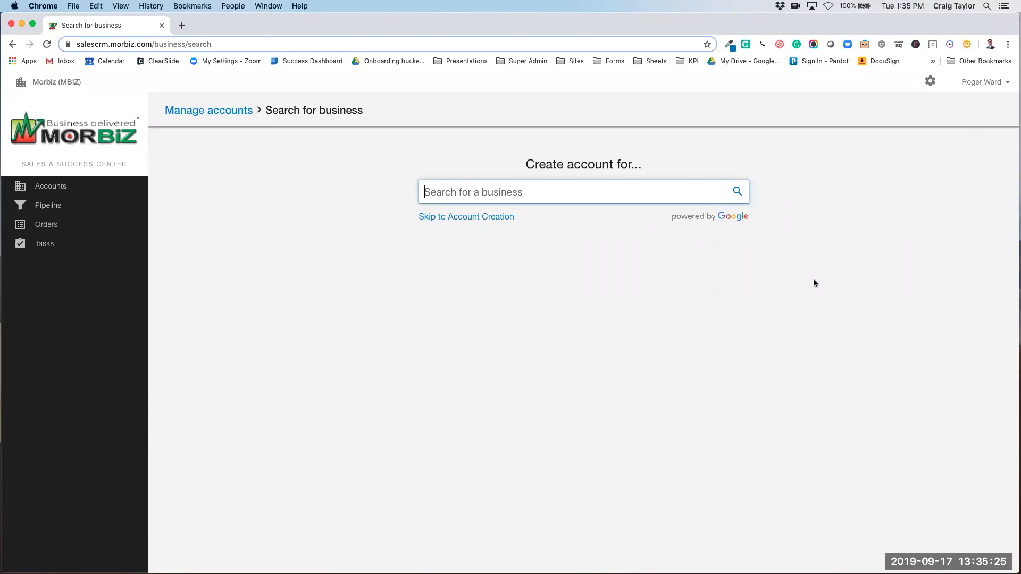
pyautogui.write('Living Sky Cafe')
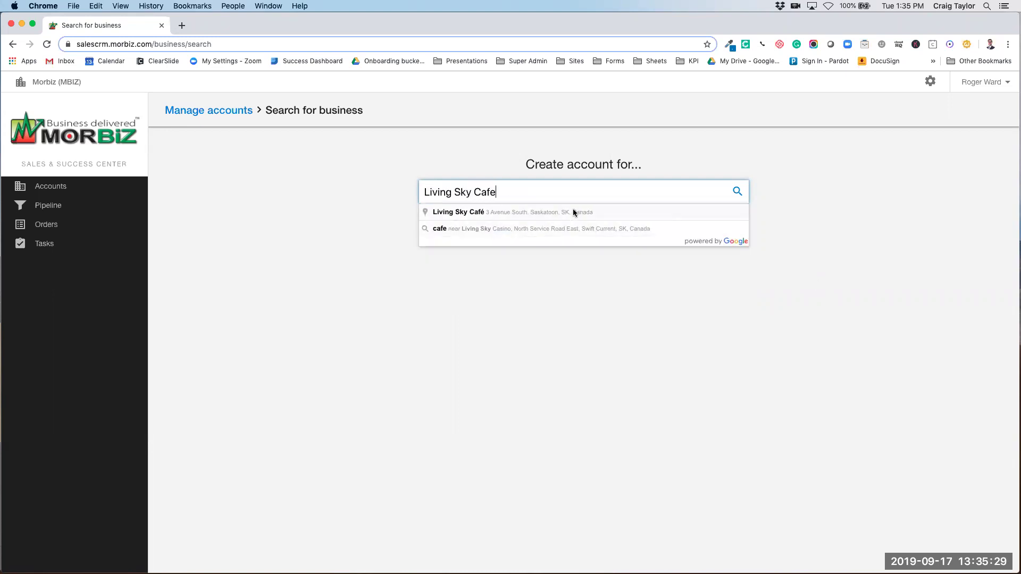
pyautogui.click(573, 209)
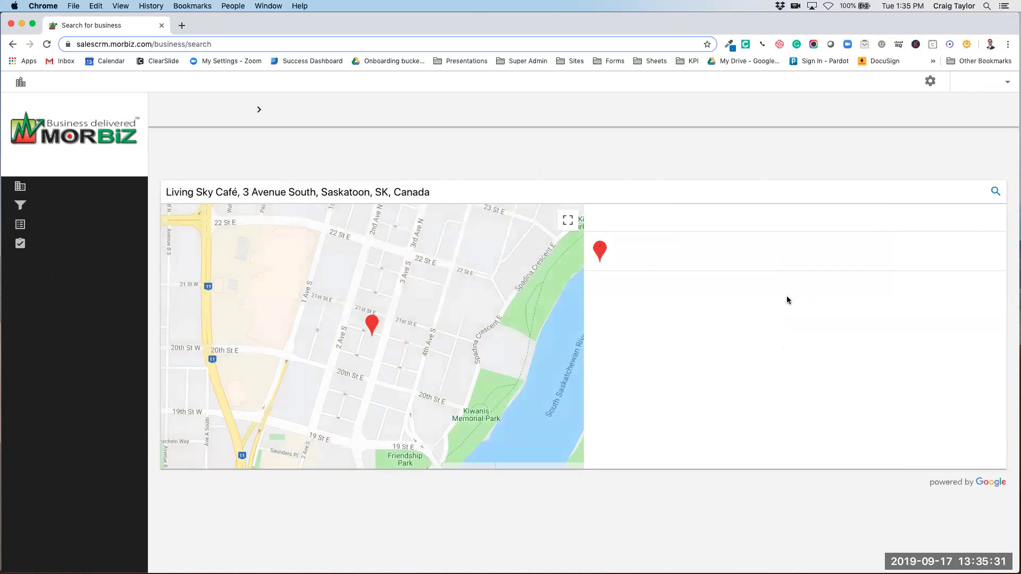
# Continue with the Living Sky Café result and review its prefilled Saskatoon address, website and phone.
pyautogui.moveTo(687, 246)
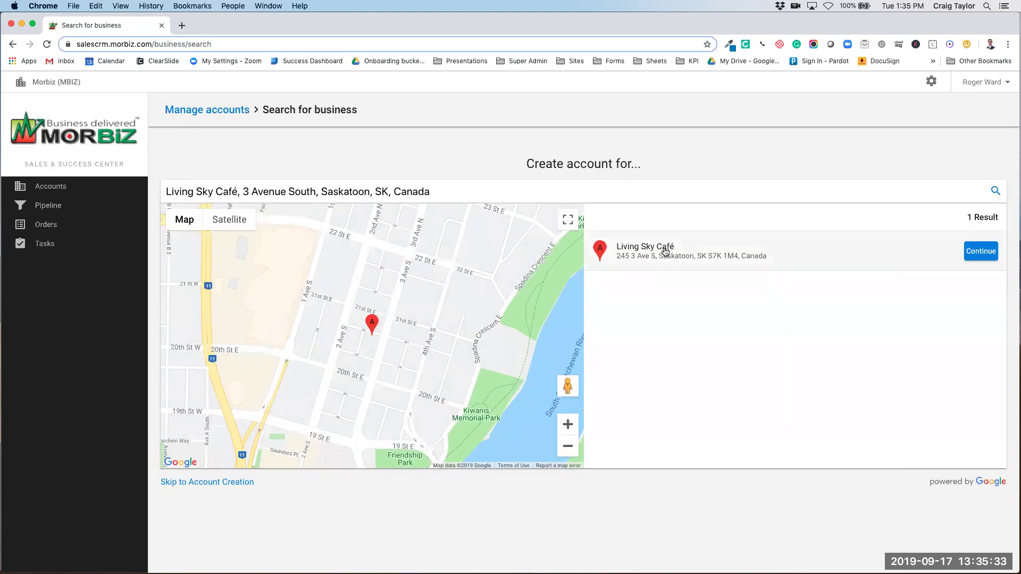
pyautogui.click(977, 257)
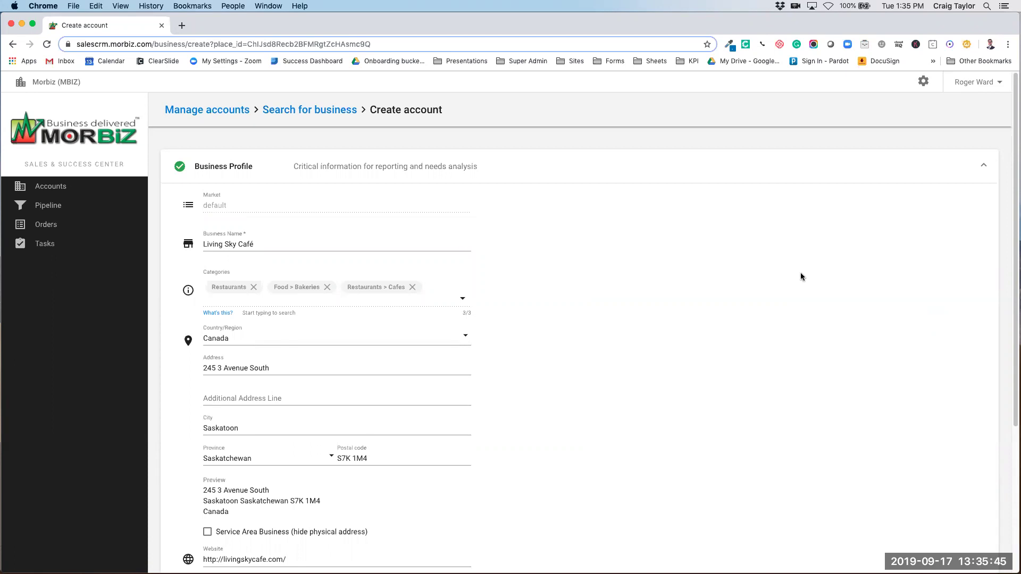
pyautogui.scroll(-3, 517, 239)
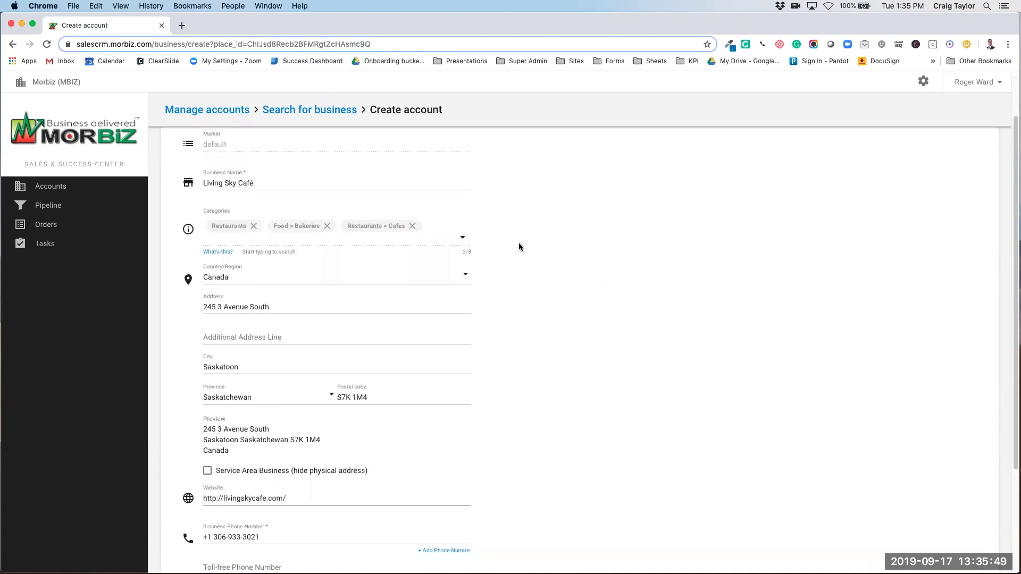
pyautogui.scroll(-2, 519, 246)
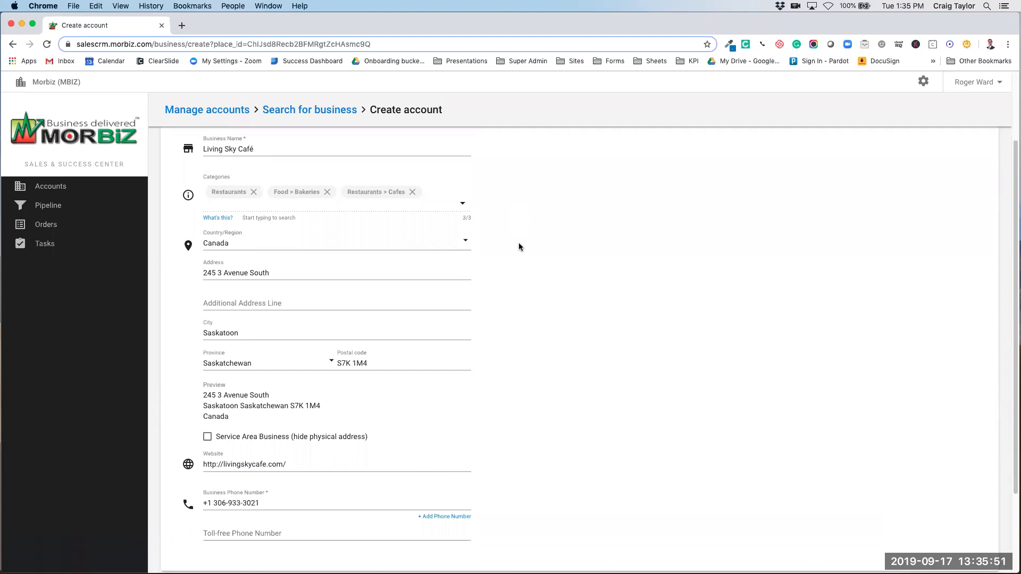
pyautogui.scroll(-2, 518, 246)
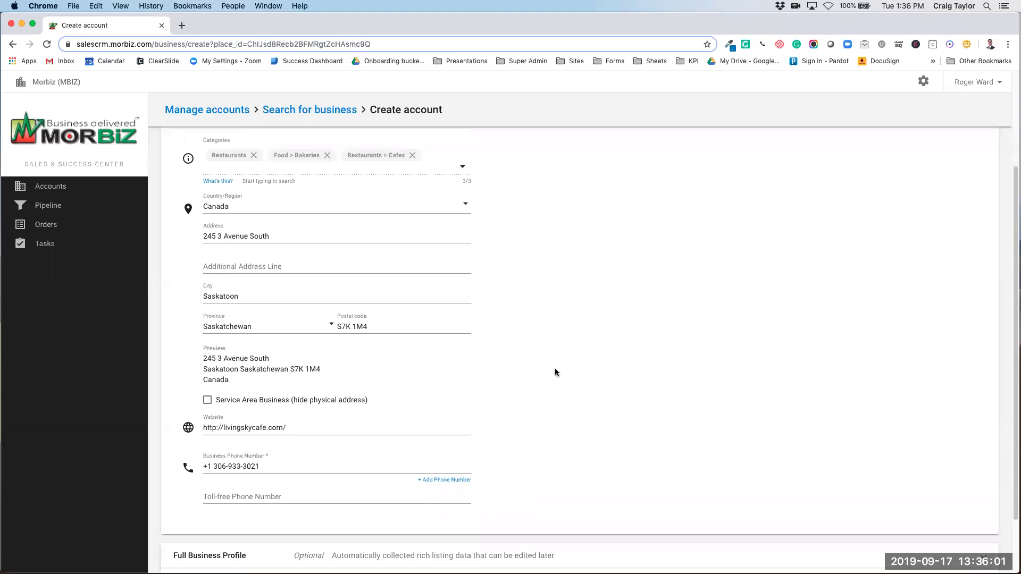
pyautogui.scroll(-3, 542, 353)
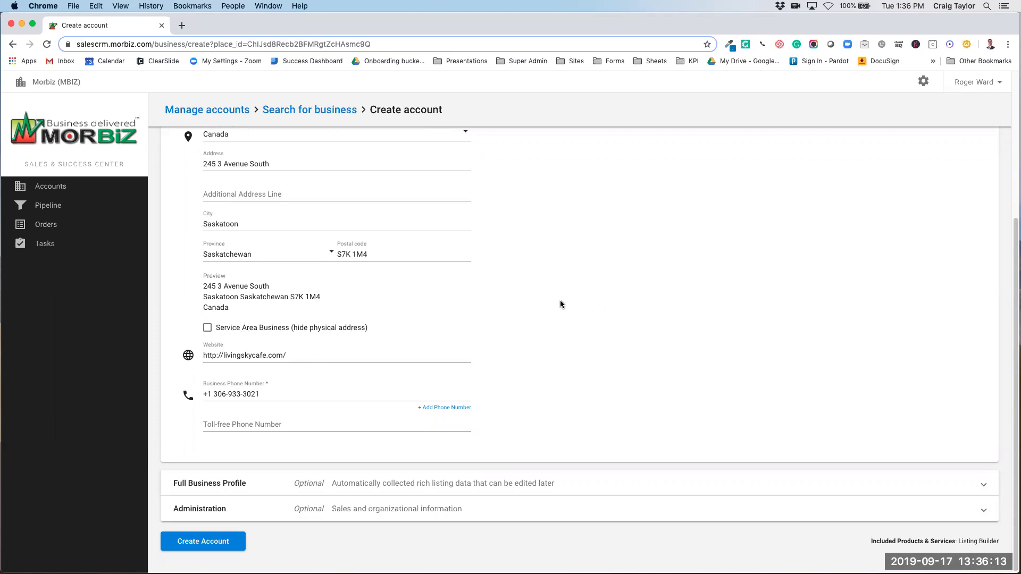
pyautogui.scroll(3, 560, 300)
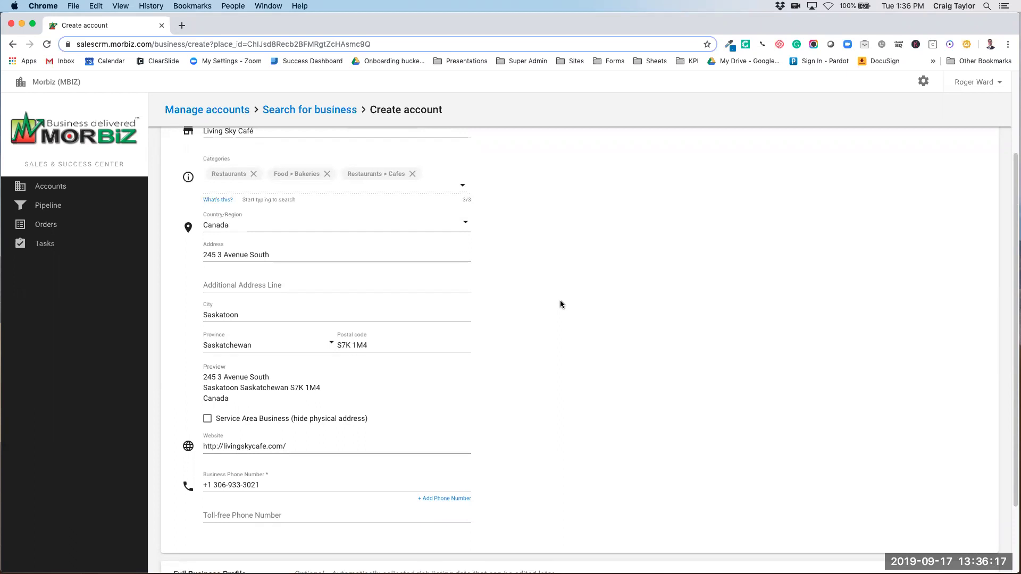
pyautogui.scroll(-3, 497, 304)
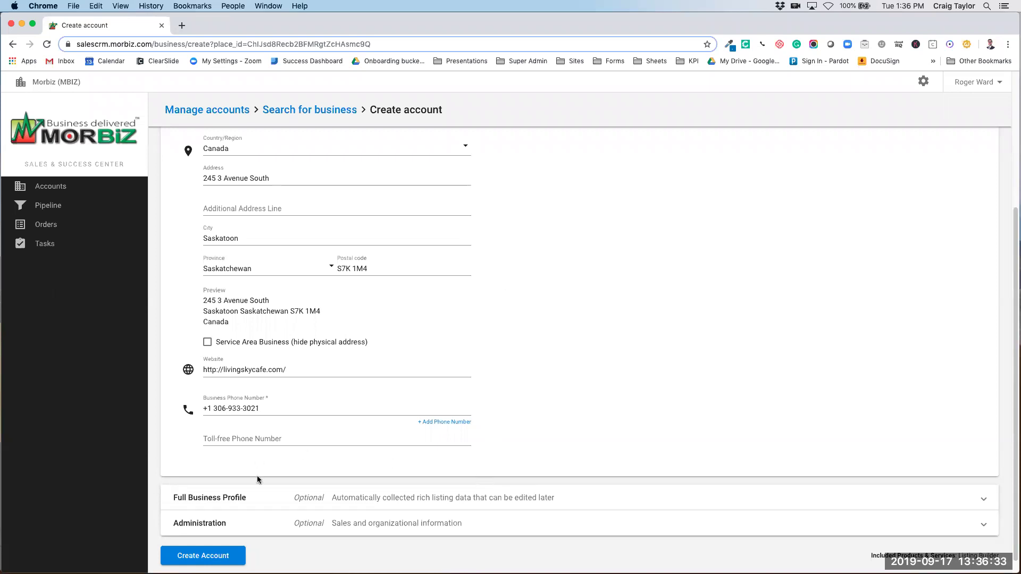
# Expand the Full Business Profile and review the competitor and Facebook, Twitter, Instagram URLs.
pyautogui.click(250, 499)
pyautogui.scroll(-4, 534, 330)
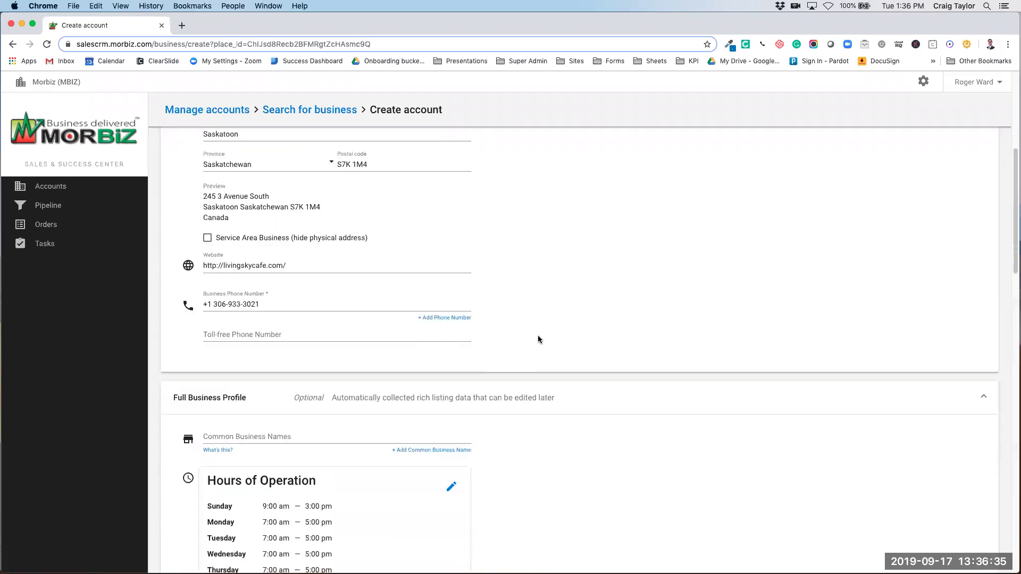
pyautogui.scroll(-4, 542, 340)
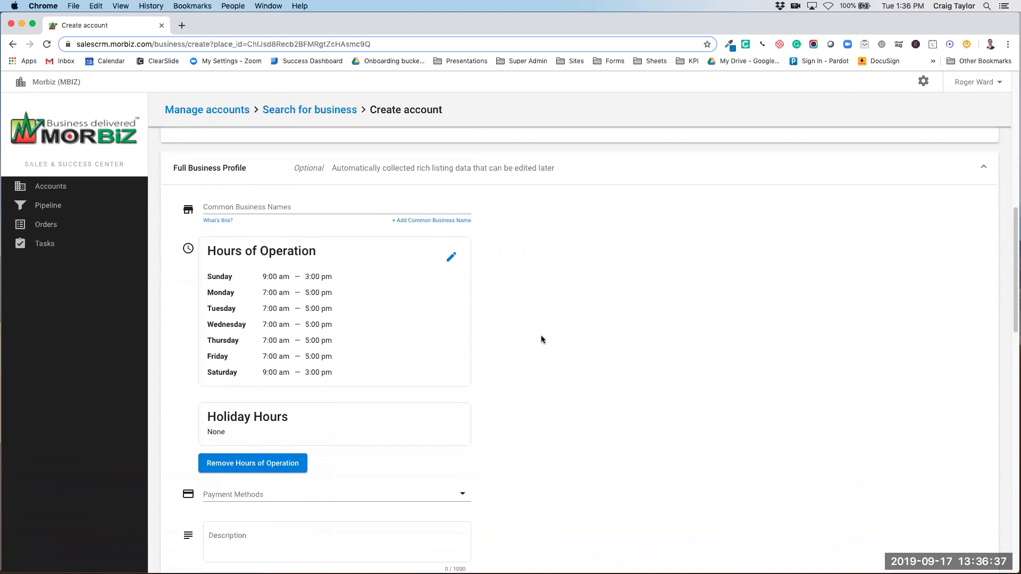
pyautogui.scroll(-5, 510, 324)
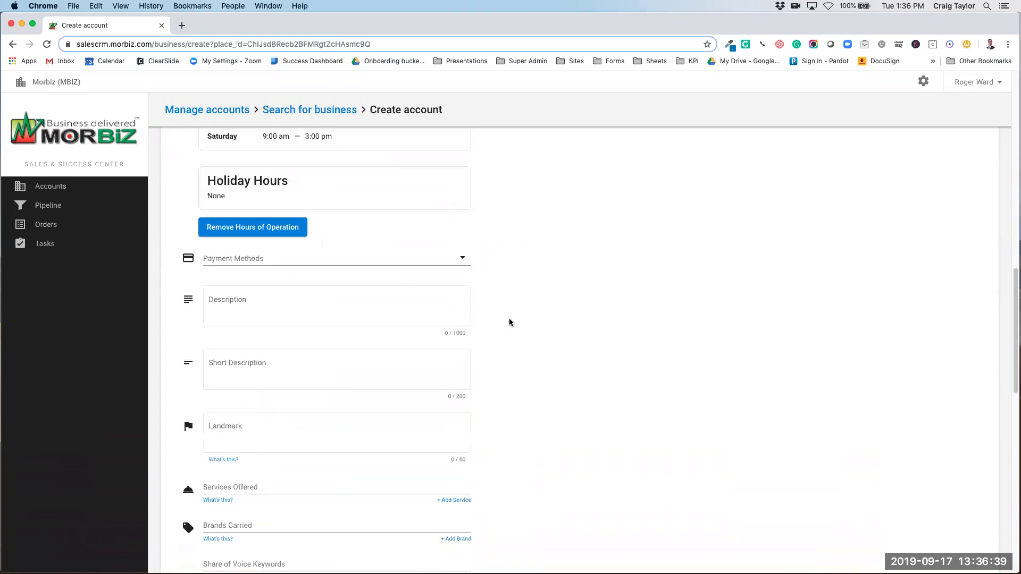
pyautogui.scroll(-2, 534, 325)
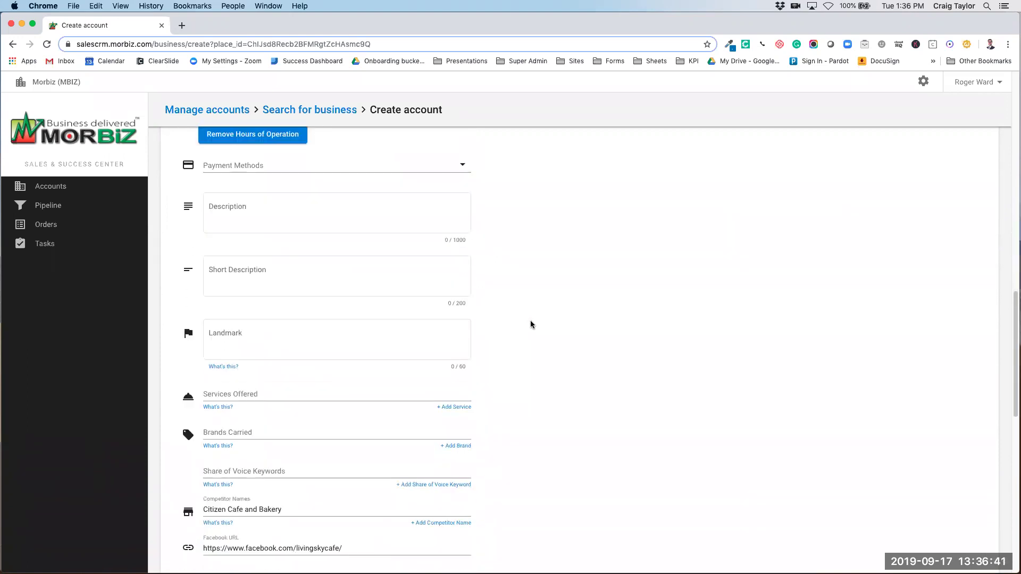
pyautogui.scroll(-4, 531, 325)
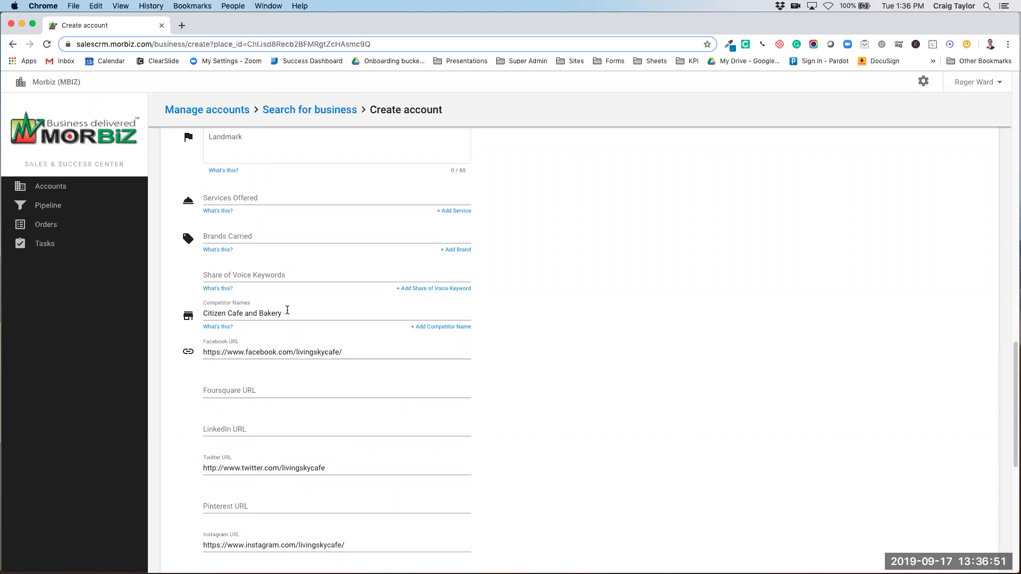
pyautogui.scroll(-2, 287, 310)
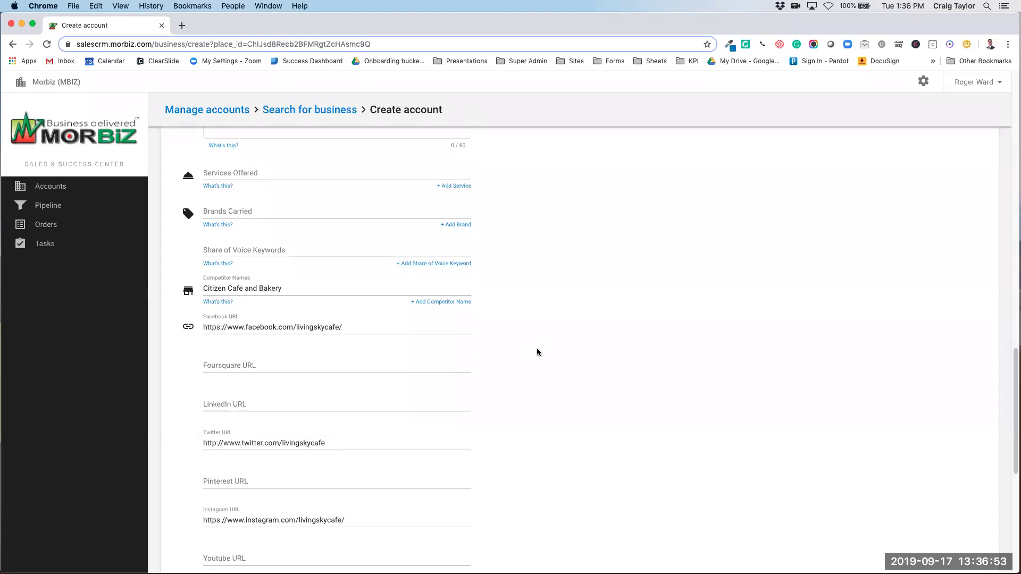
pyautogui.scroll(-10, 519, 342)
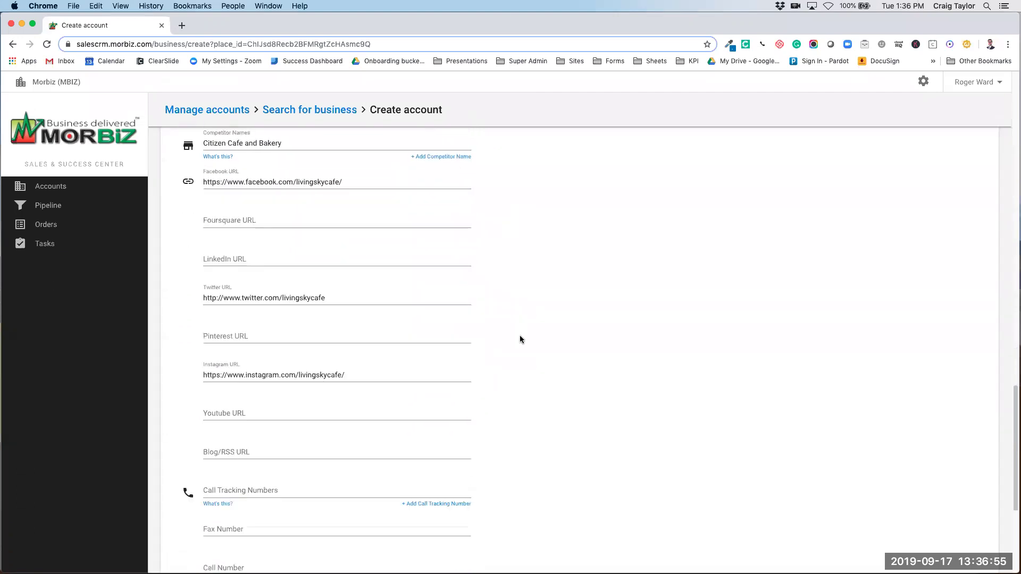
pyautogui.scroll(-4, 520, 339)
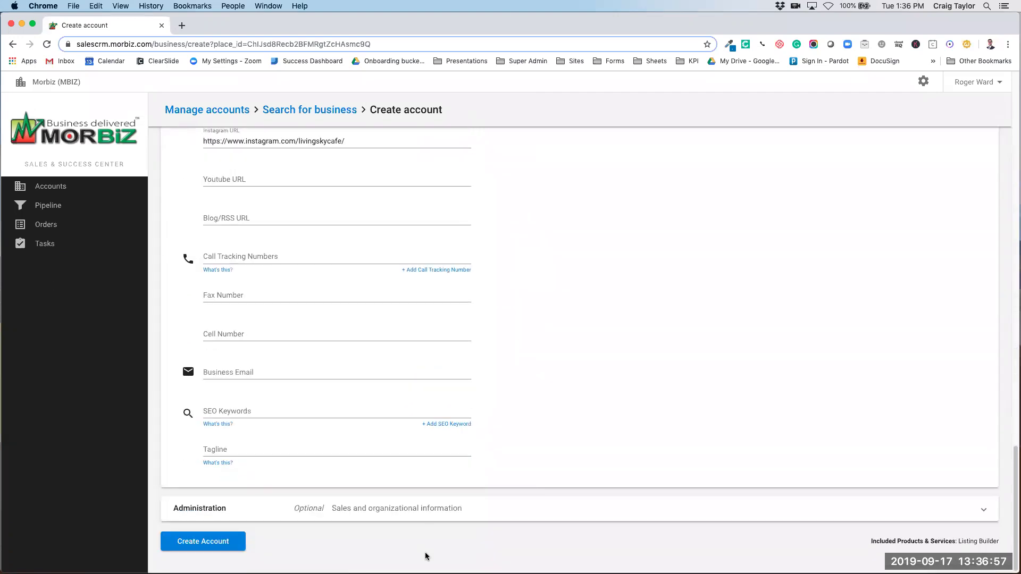
# Show the sales and organizational fields, then create the Living Sky Café account.
pyautogui.click(415, 515)
pyautogui.scroll(-5, 509, 301)
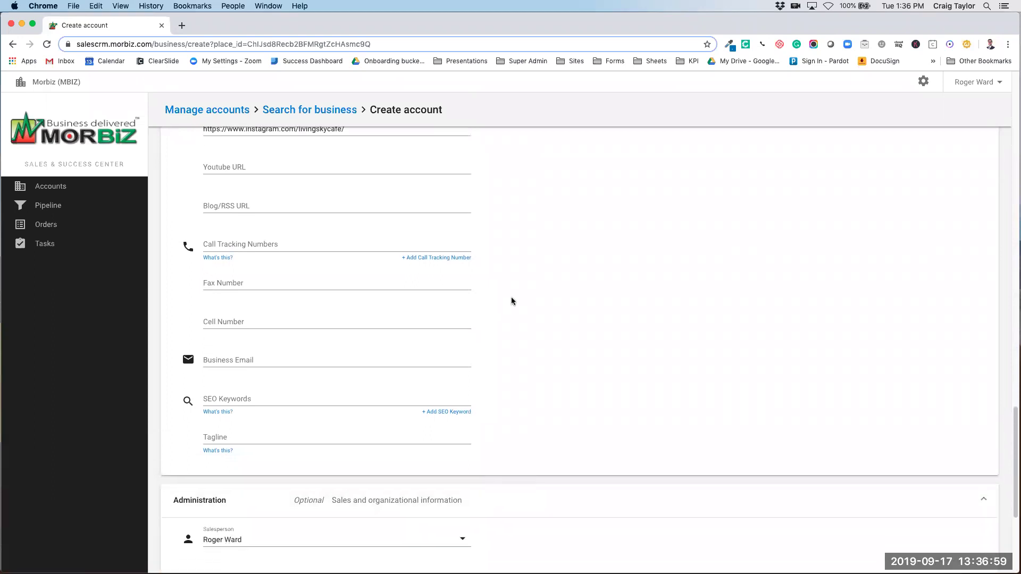
pyautogui.scroll(-4, 507, 306)
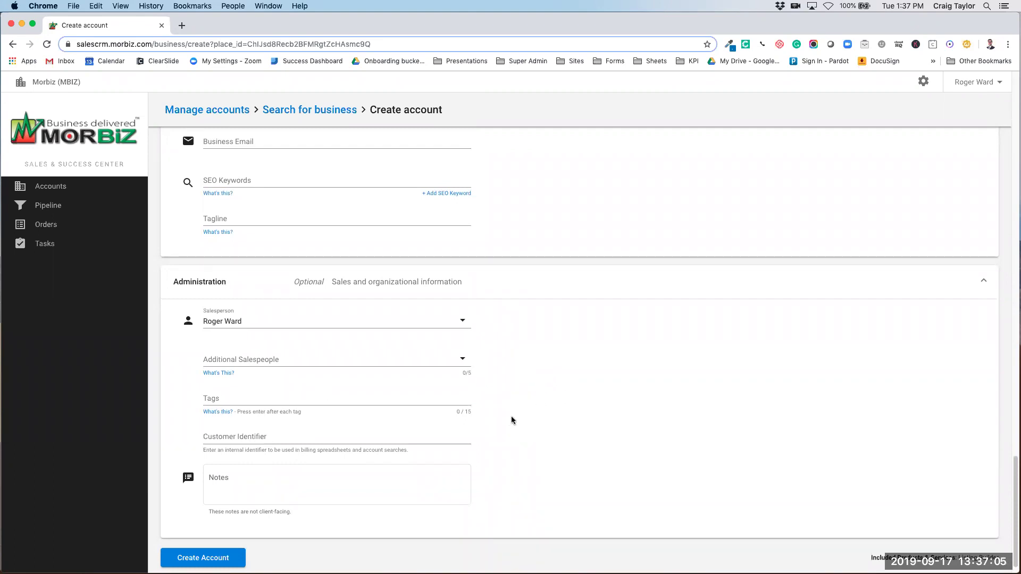
pyautogui.scroll(-1, 510, 426)
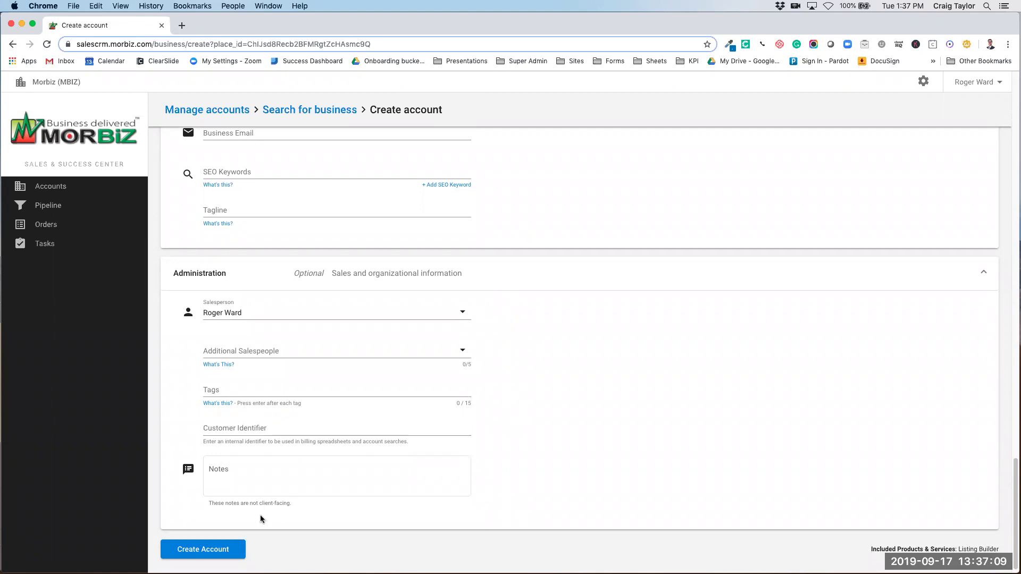
pyautogui.click(195, 551)
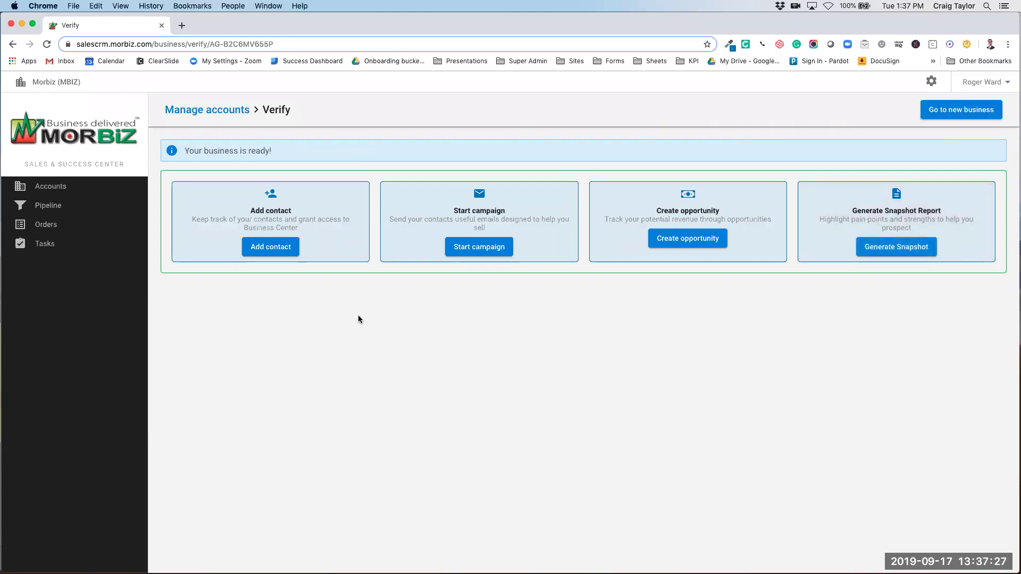
# Begin adding a contact by first name and cancel it, then open the new business and return to Manage accounts.
pyautogui.click(272, 251)
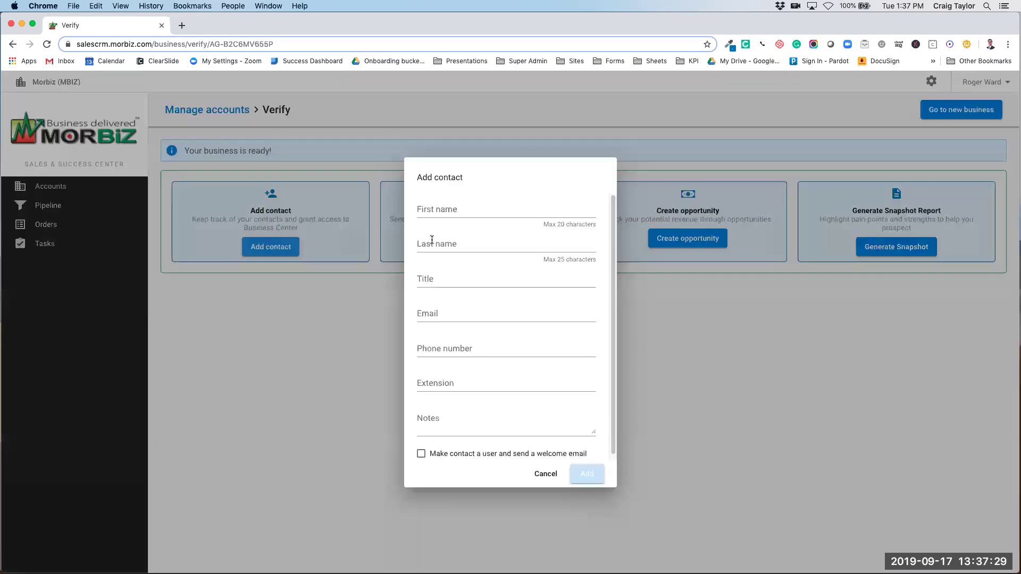
pyautogui.write('Craig')
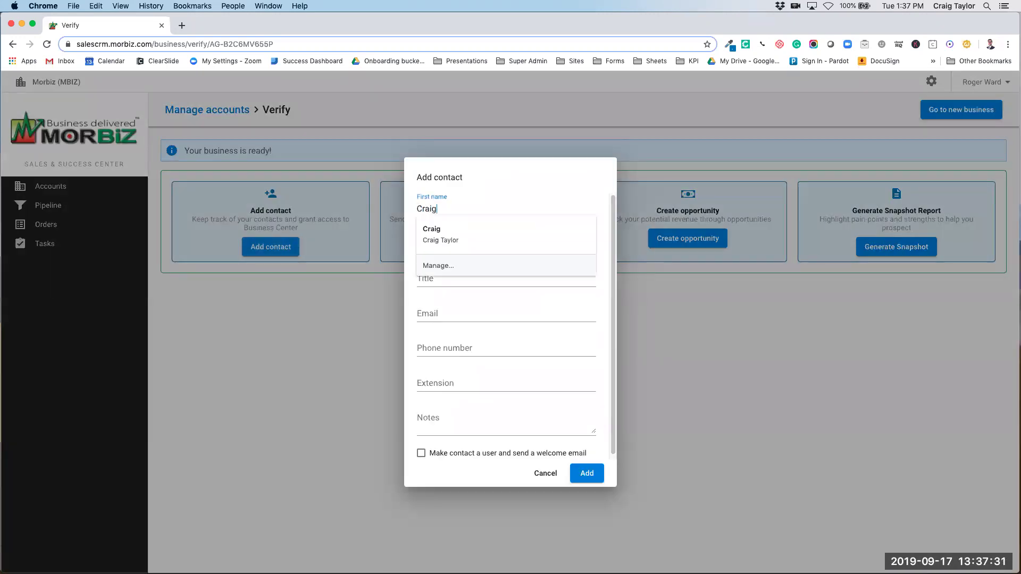
pyautogui.press('Escape')
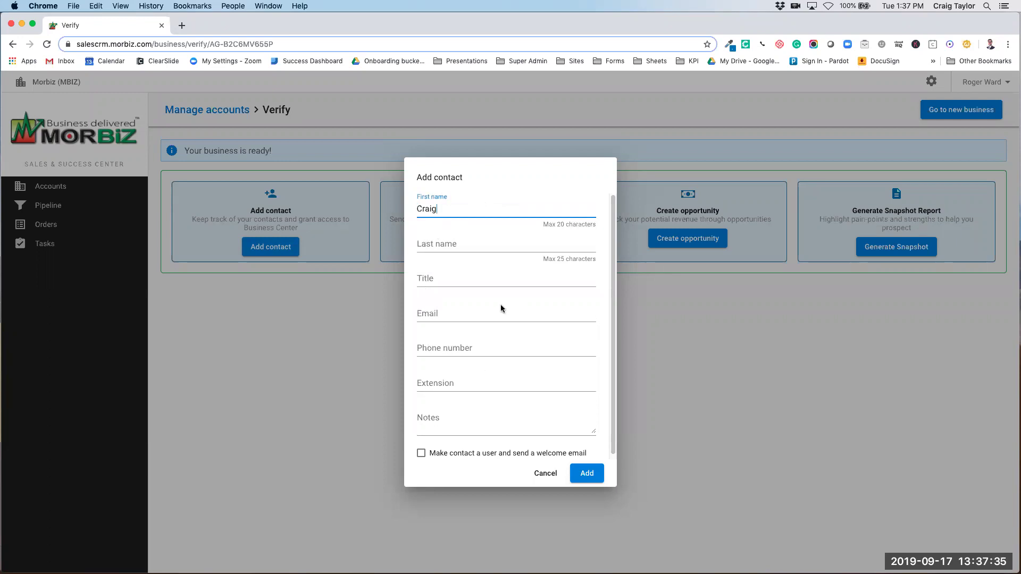
pyautogui.click(543, 473)
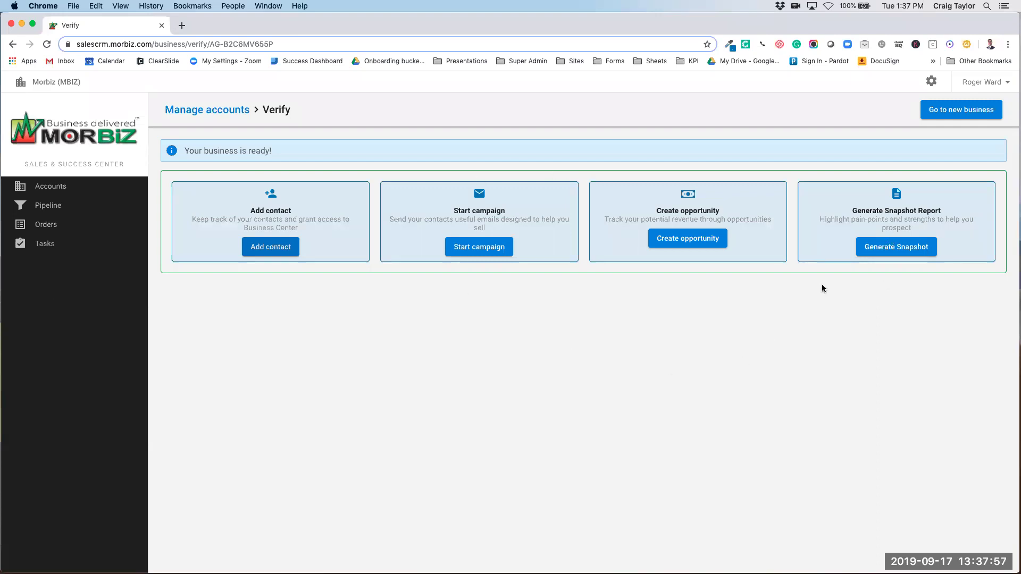
pyautogui.click(959, 110)
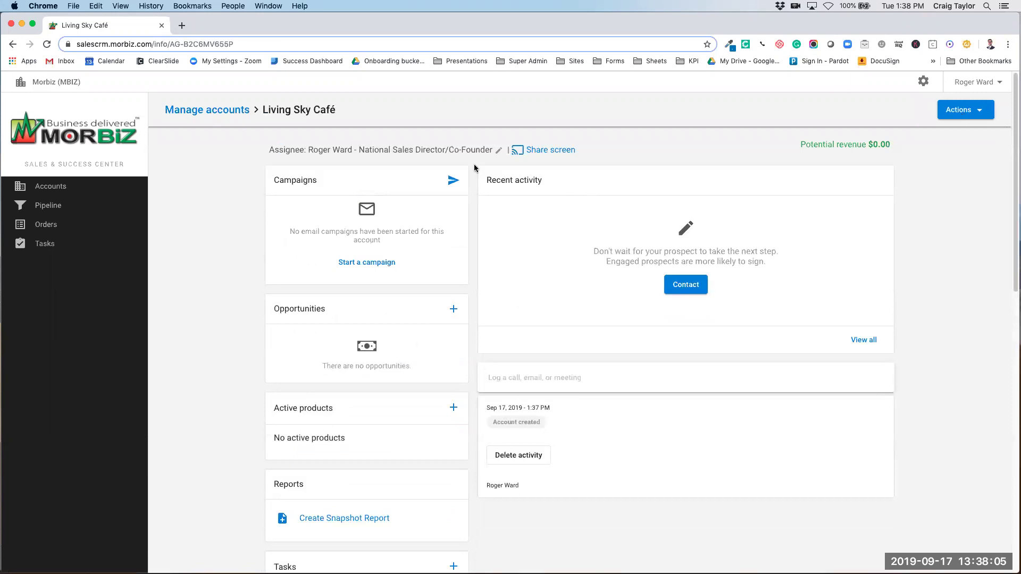
pyautogui.click(219, 110)
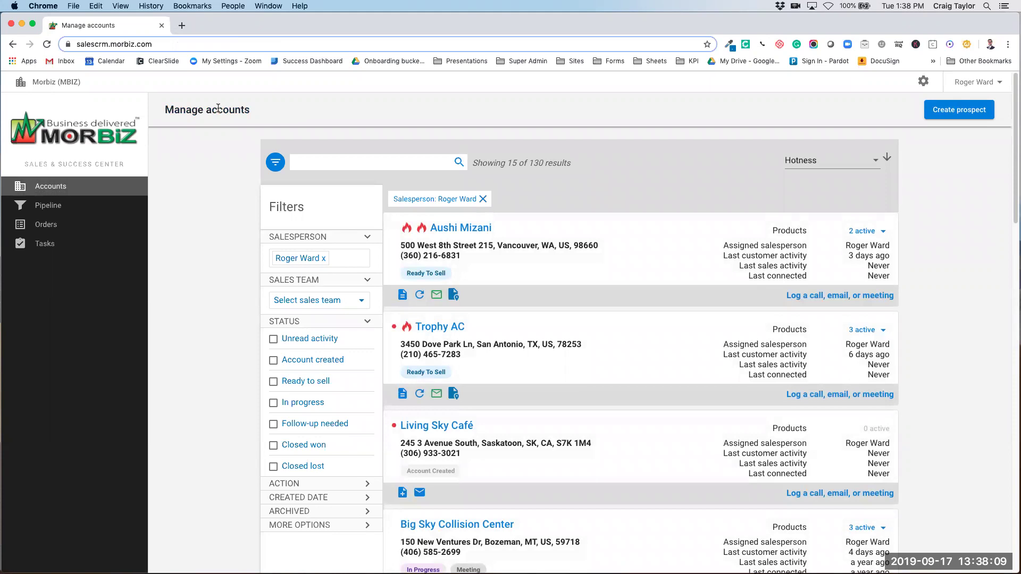
# Scroll the Manage accounts list to find Living Sky Café marked Account Created.
pyautogui.scroll(-4, 479, 277)
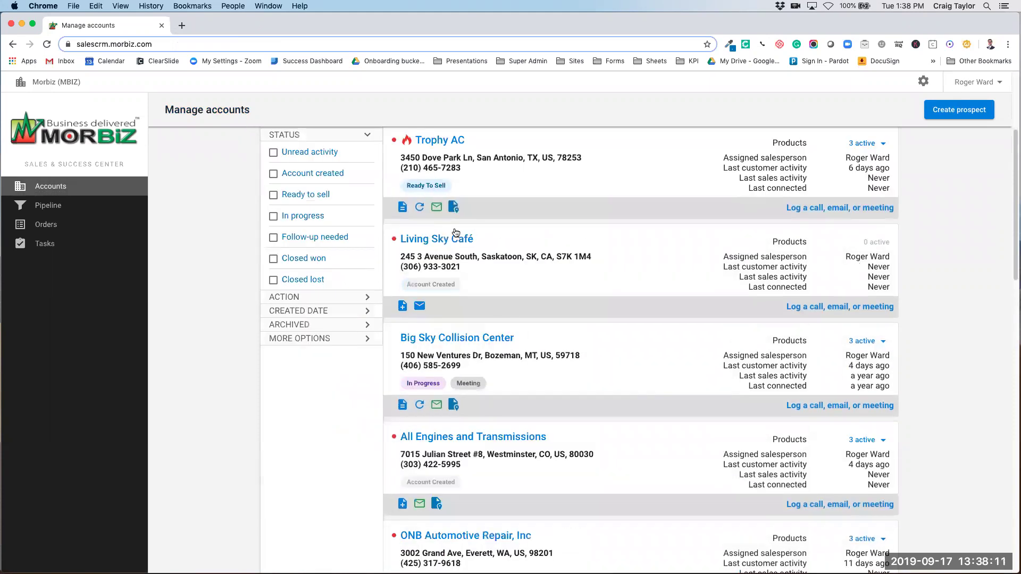
pyautogui.scroll(3, 499, 262)
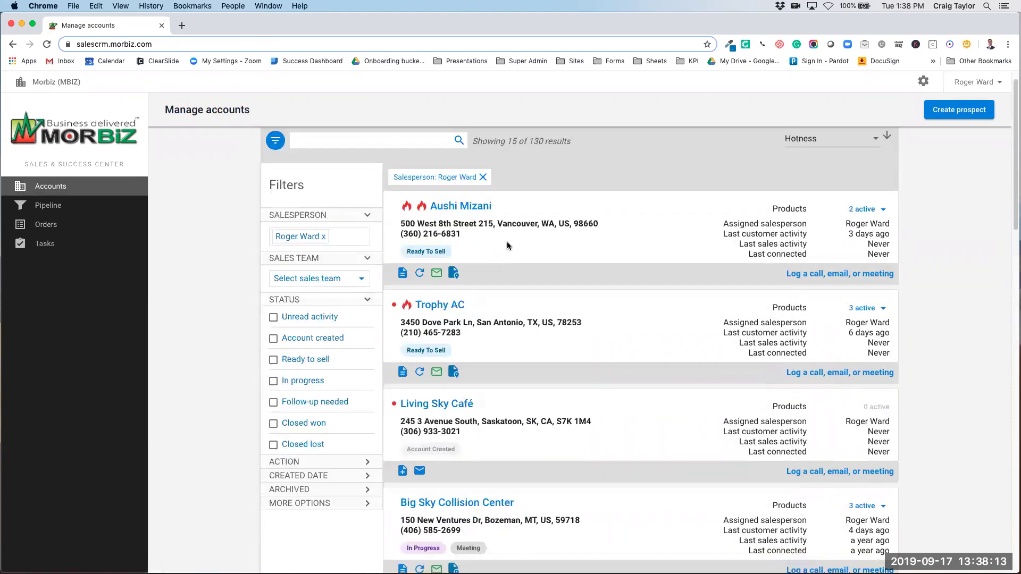
pyautogui.scroll(-2, 508, 246)
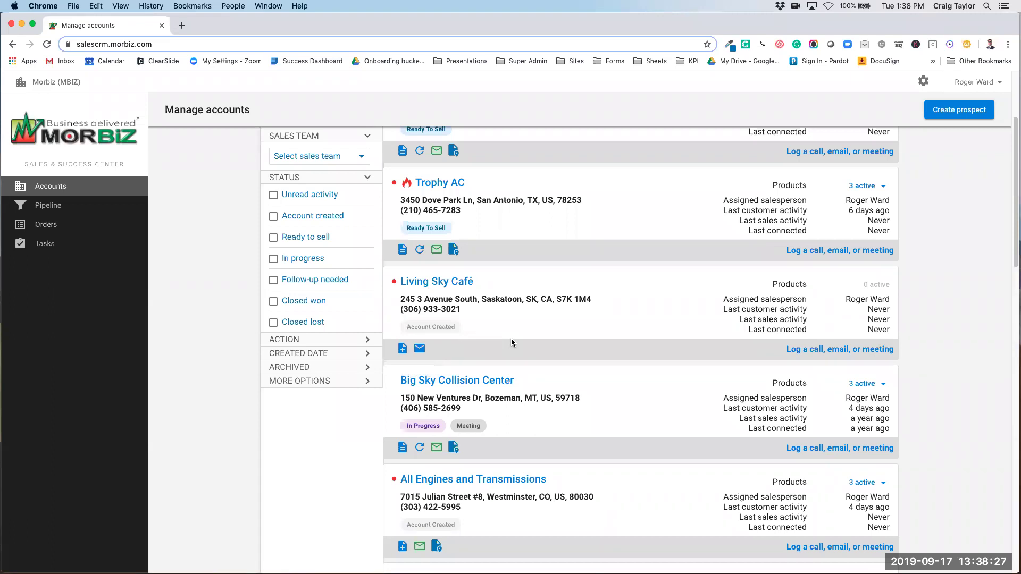
pyautogui.scroll(3, 511, 338)
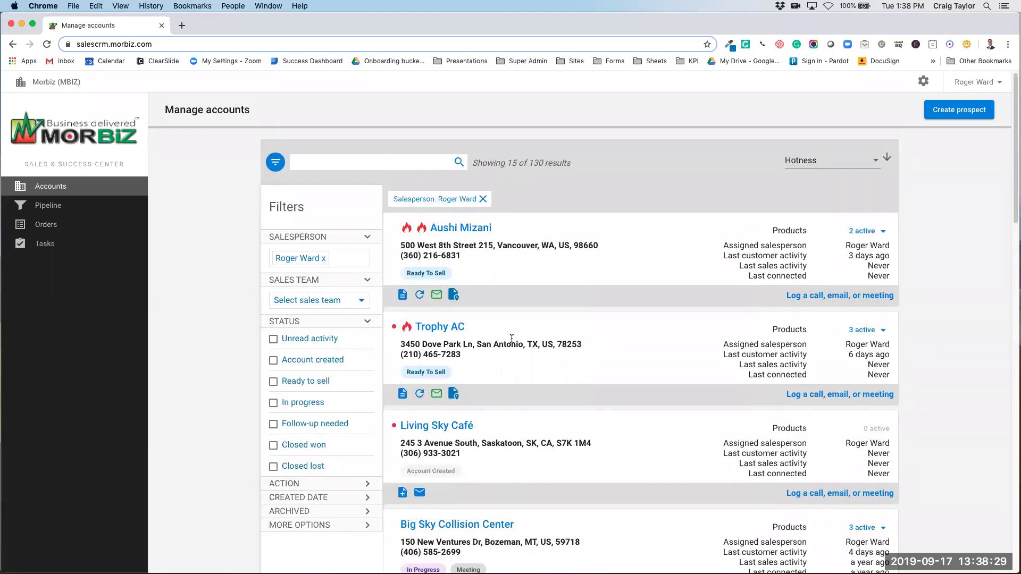